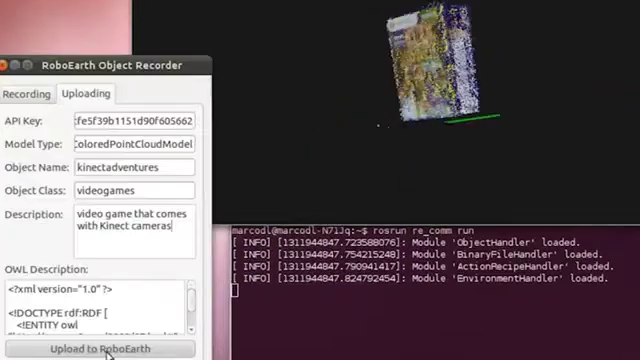
Upload the kinectadventures box model to RoboEarth and watch the re_object_recorder log compute descriptors
click(108, 352)
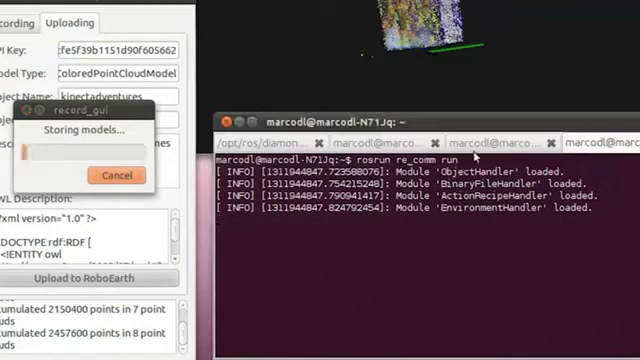
click(455, 145)
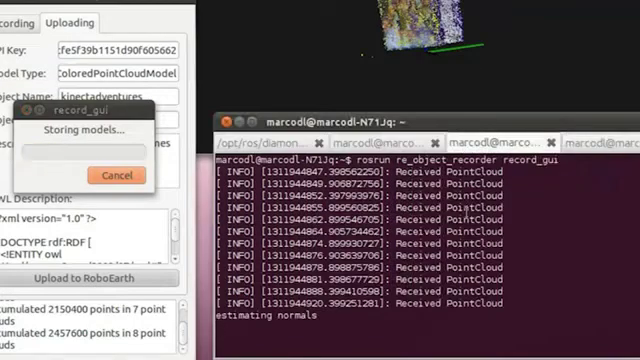